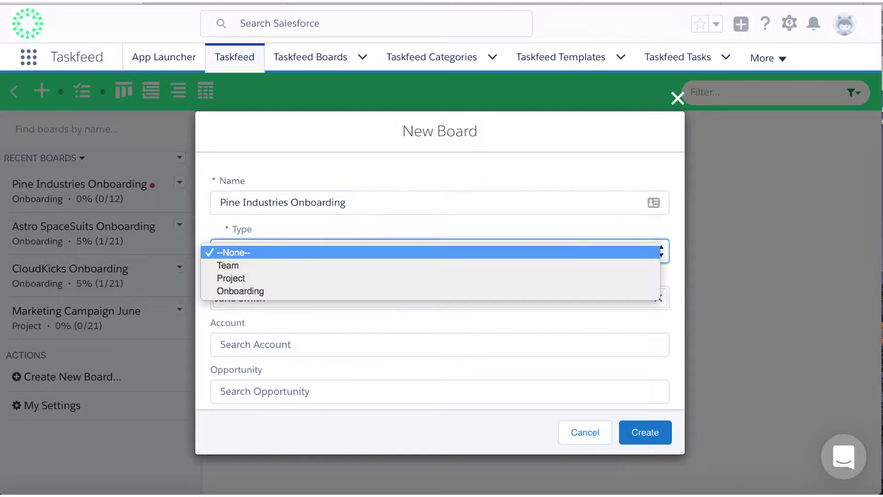
- Set the Pine Industries Onboarding board's type to Onboarding and create the board
click(414, 291)
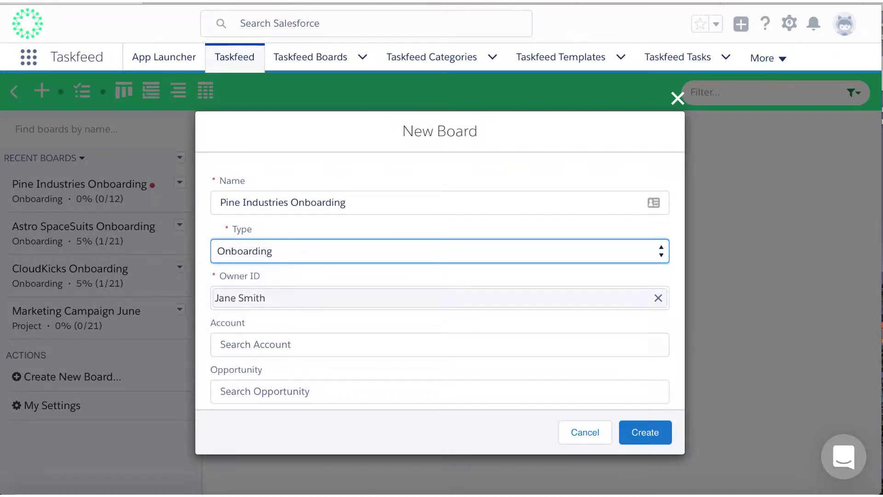
click(637, 430)
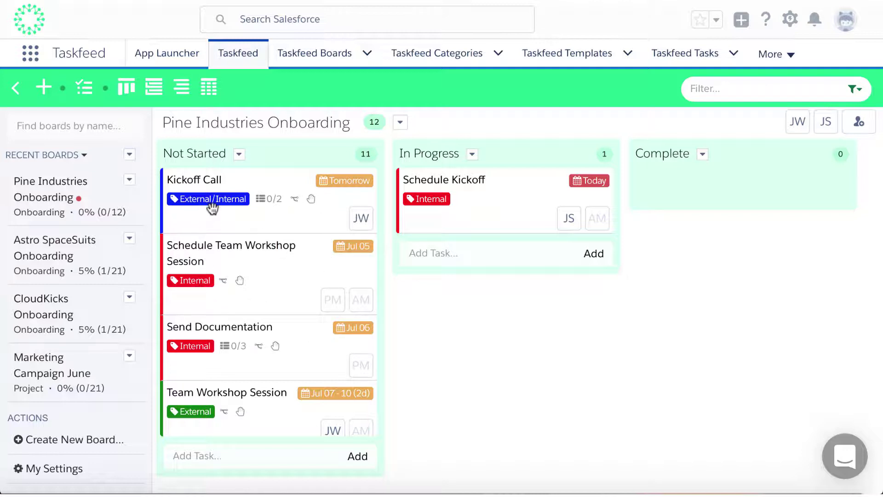
- Open the Kickoff Call task and tick off its checklist items Call Customer and Import Call Notes
mouse_move(361, 226)
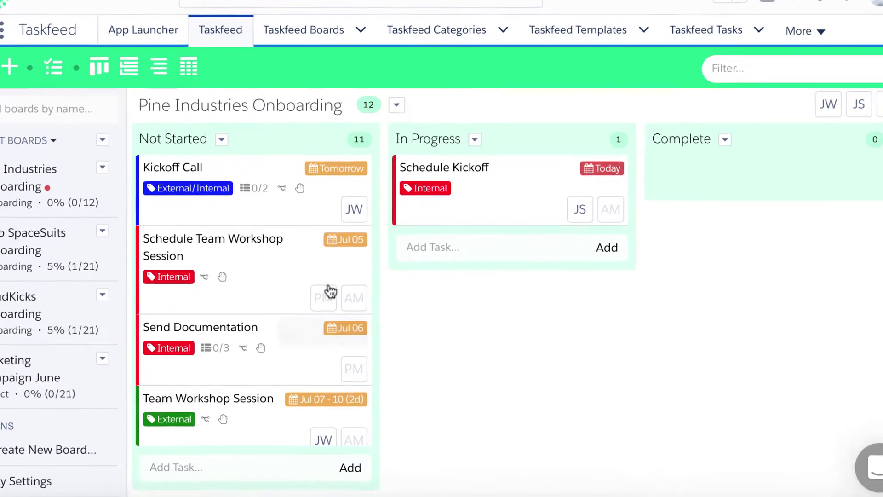
mouse_move(356, 296)
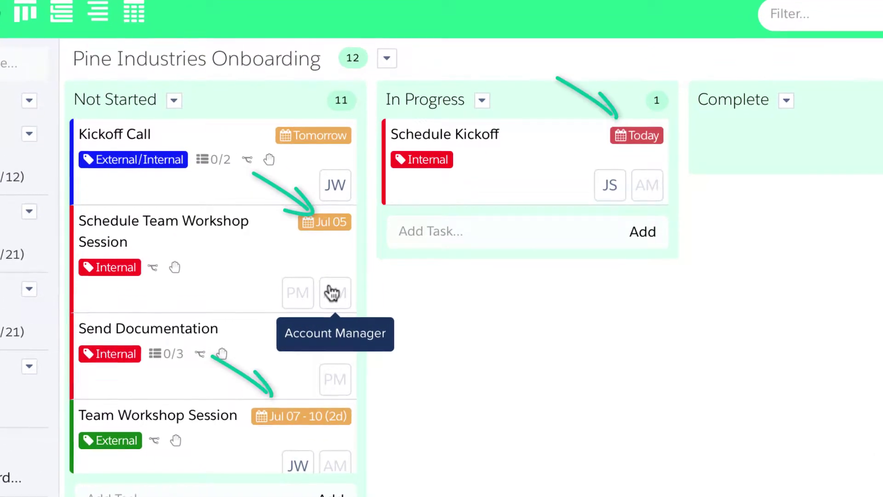
click(211, 164)
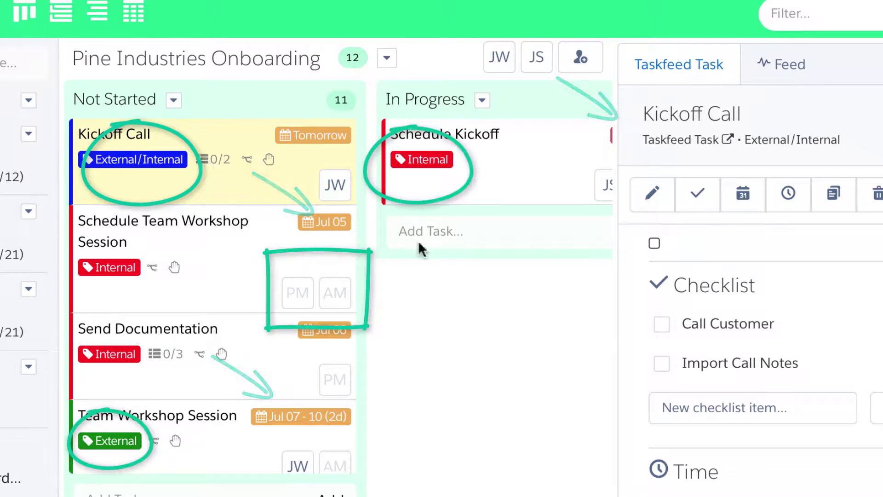
click(658, 322)
click(660, 363)
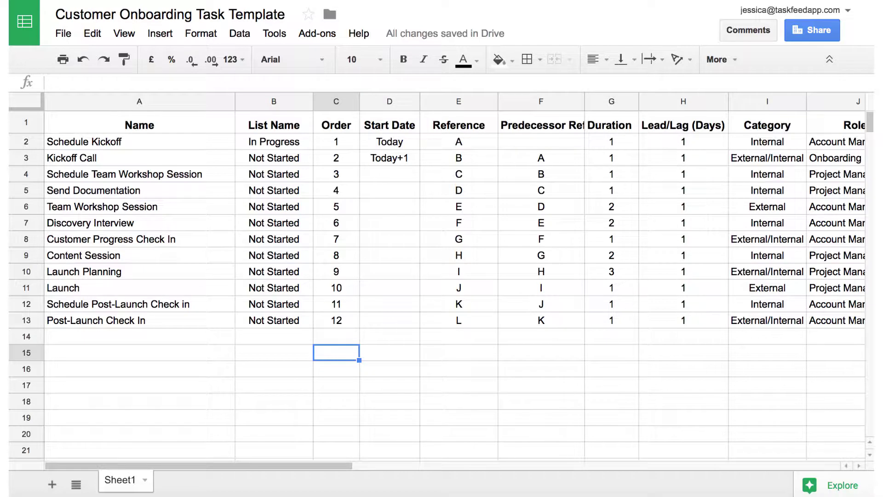
- Switch to the Customer Onboarding Task Template spreadsheet in Google Sheets, select the header row and review the template's columns
click(26, 122)
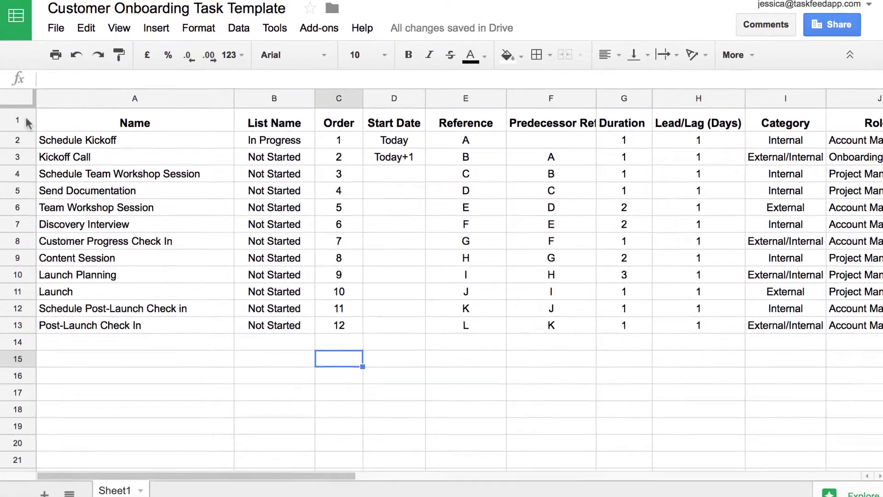
click(26, 123)
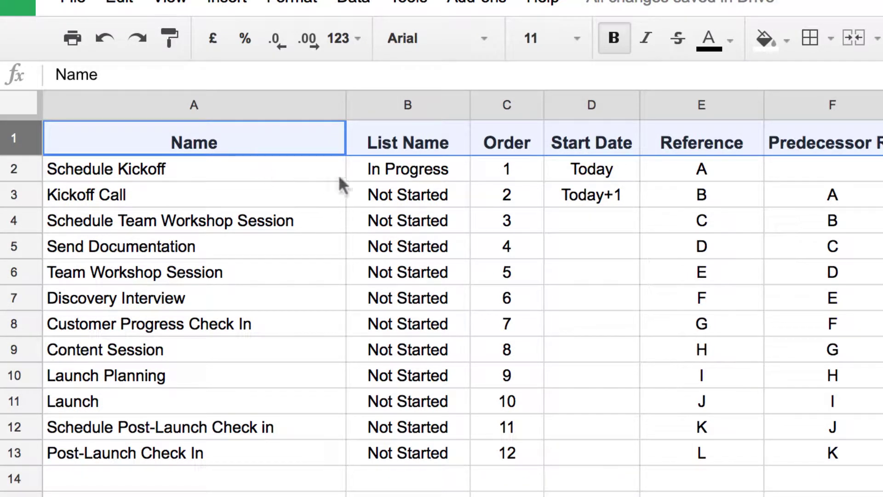
scroll(356, 152, right, 5)
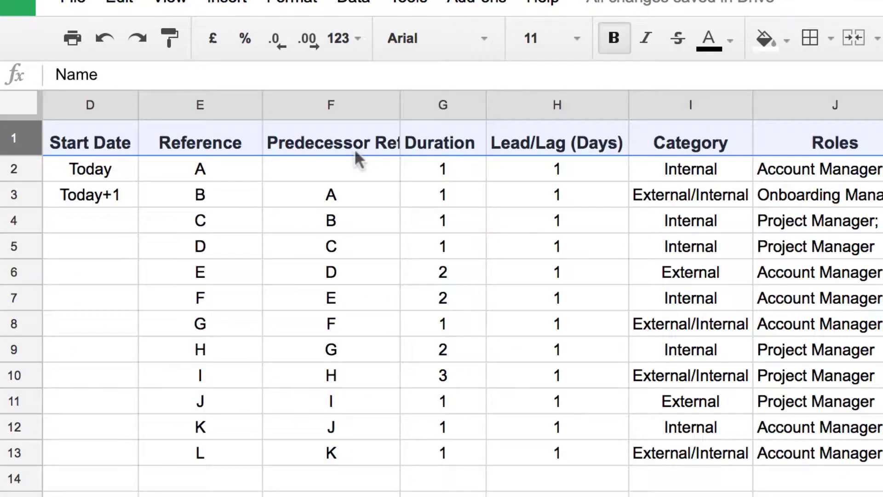
scroll(355, 151, left, 5)
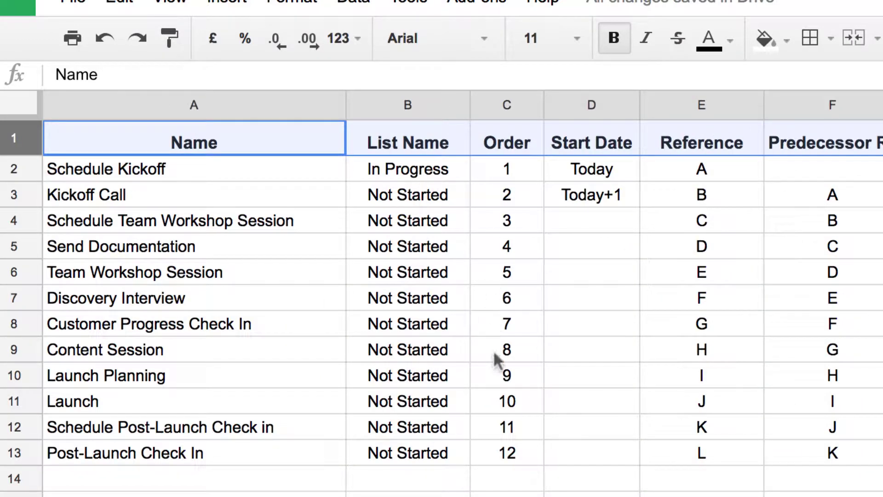
scroll(495, 380, right, 4)
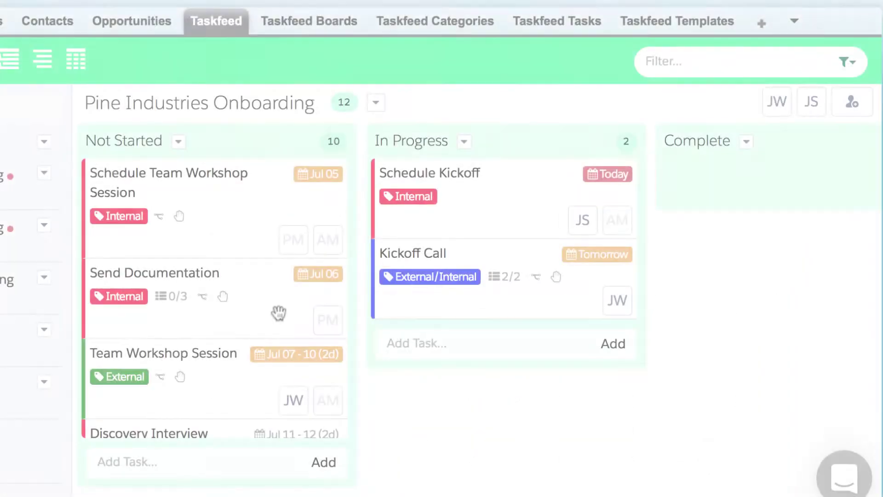
- Open the Send Documentation task for editing in Taskfeed and select the task names in A2:A13 of the template spreadsheet for comparison
double_click(278, 312)
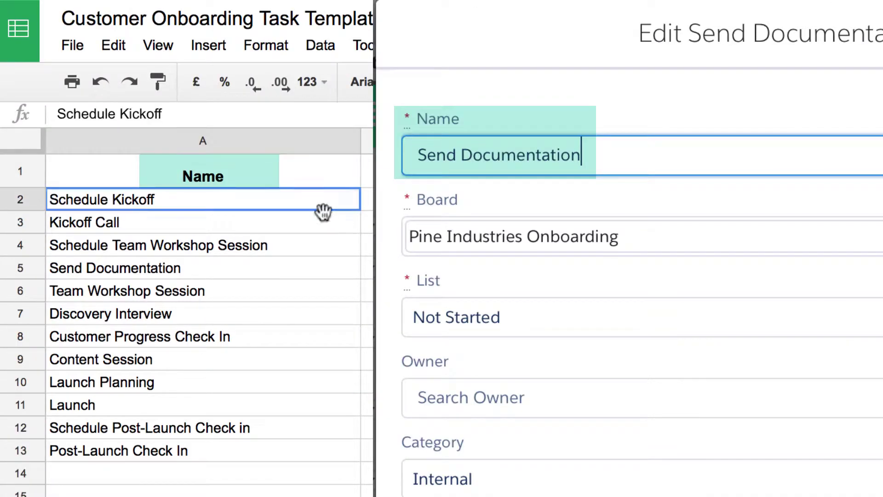
drag(324, 211, 342, 458)
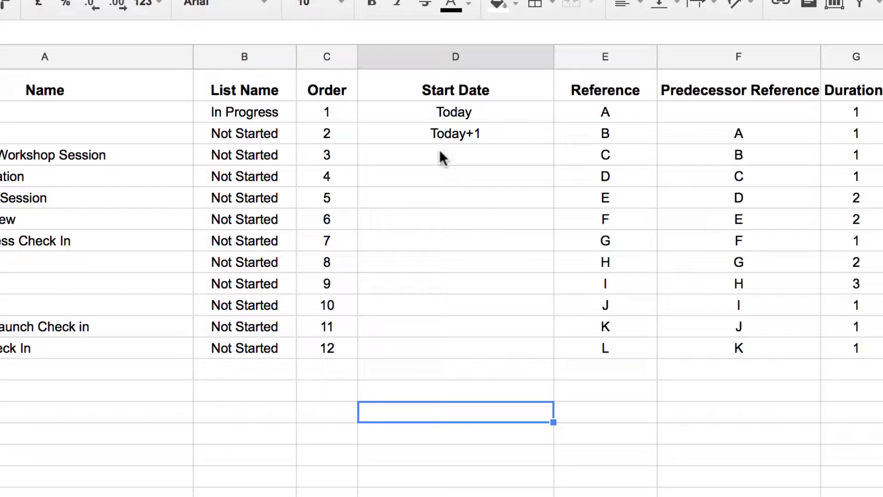
- Set the Schedule Kickoff task's start date to Opportunity_Kick_Off_Date__c-1 in cell D2 and review the columns through Roles
click(450, 114)
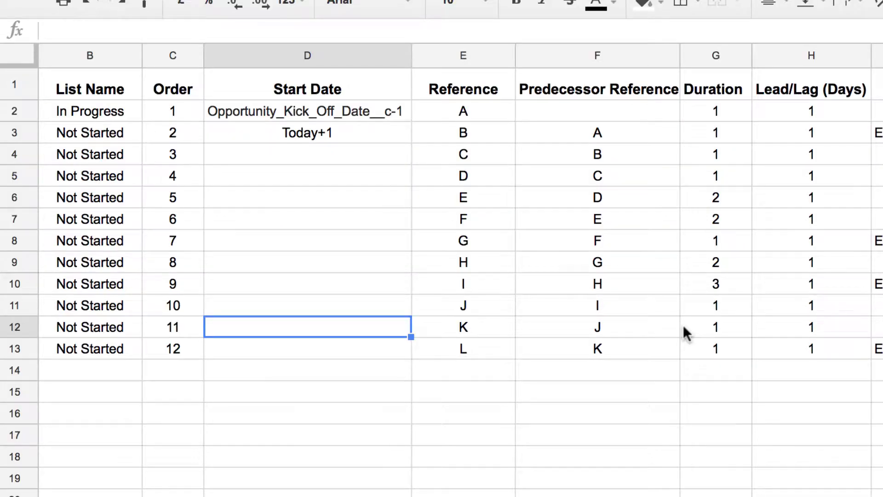
scroll(683, 324, right, 2)
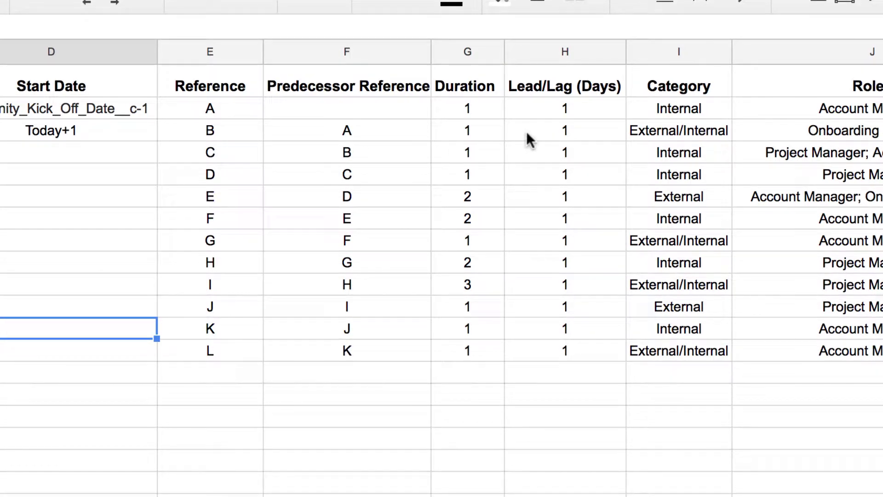
scroll(526, 131, right, 5)
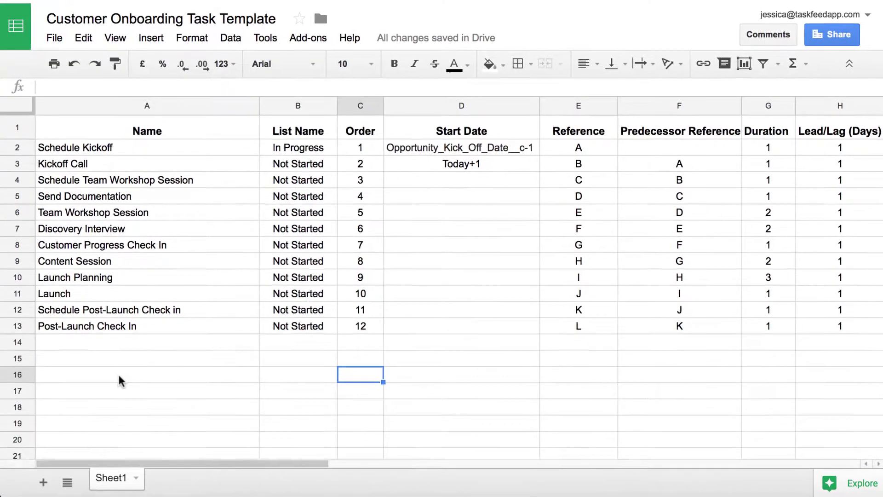
- Download the current sheet as comma-separated values (.csv)
click(59, 35)
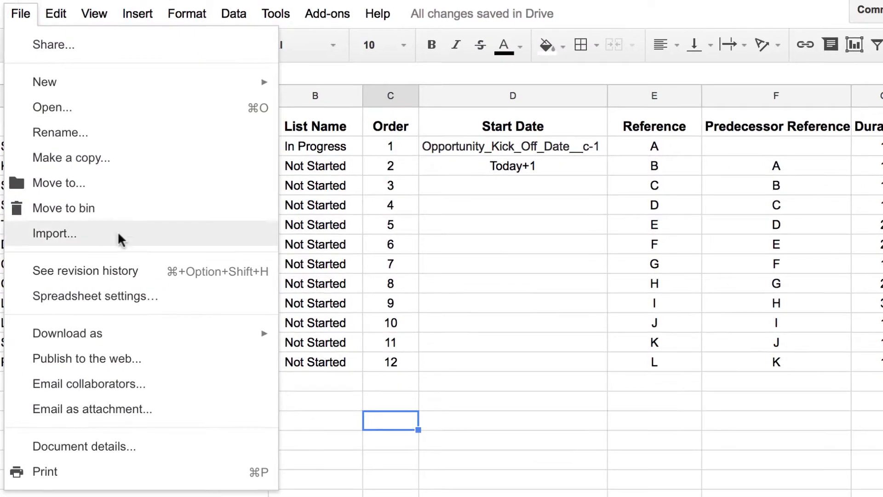
mouse_move(170, 336)
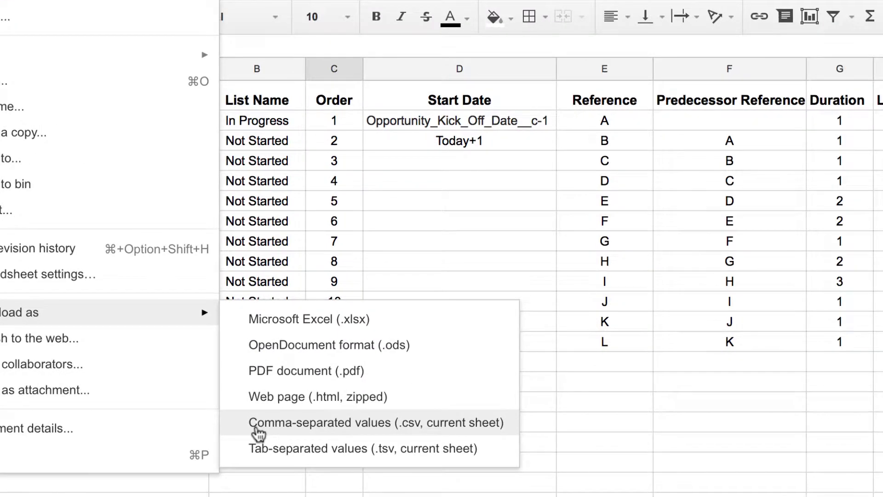
click(288, 437)
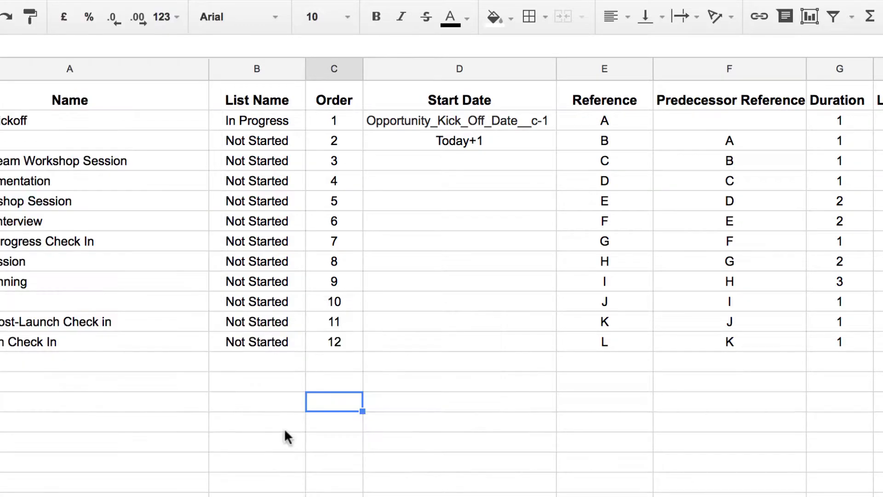
click(557, 183)
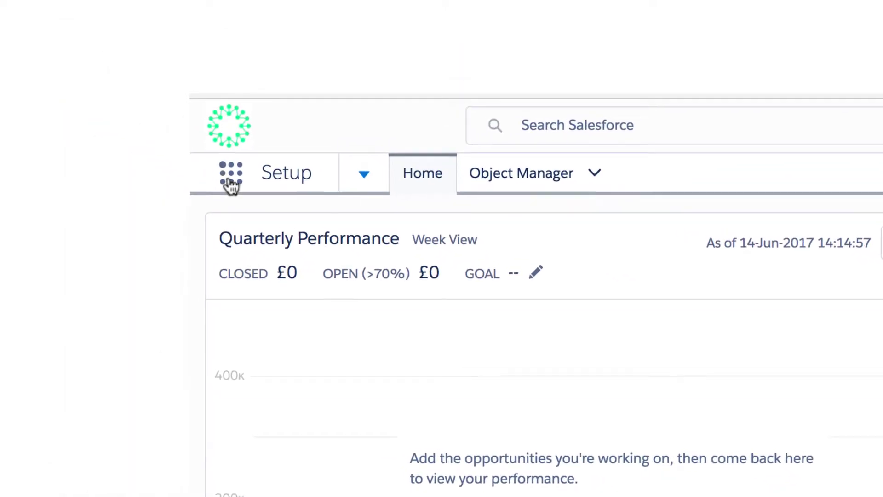
- Switch to Salesforce and start a new Taskfeed template named "Customer Onboarding Task Template"
click(256, 189)
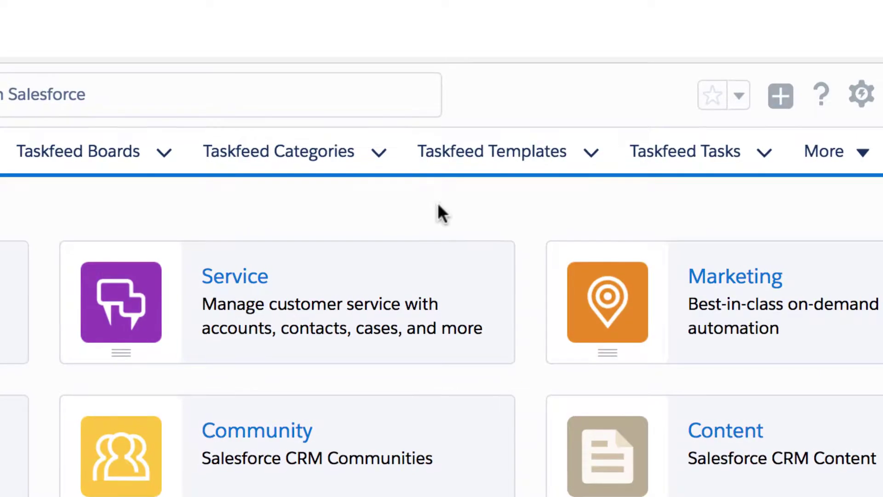
click(482, 159)
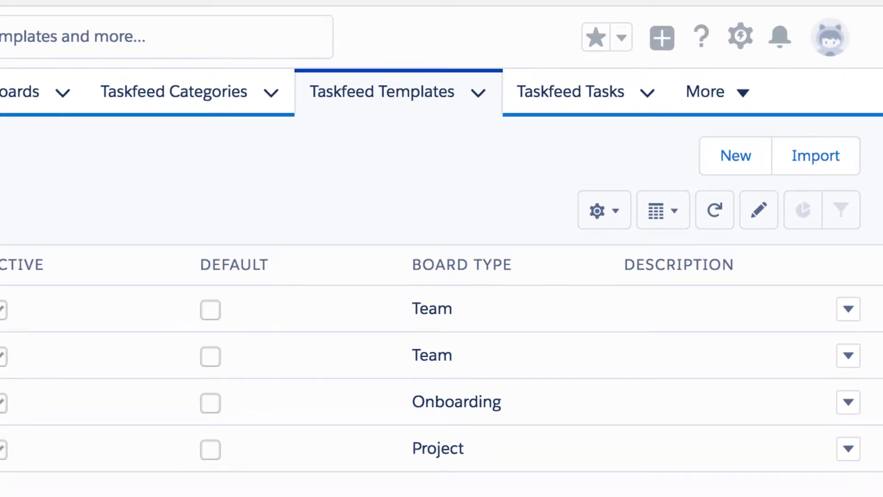
click(725, 168)
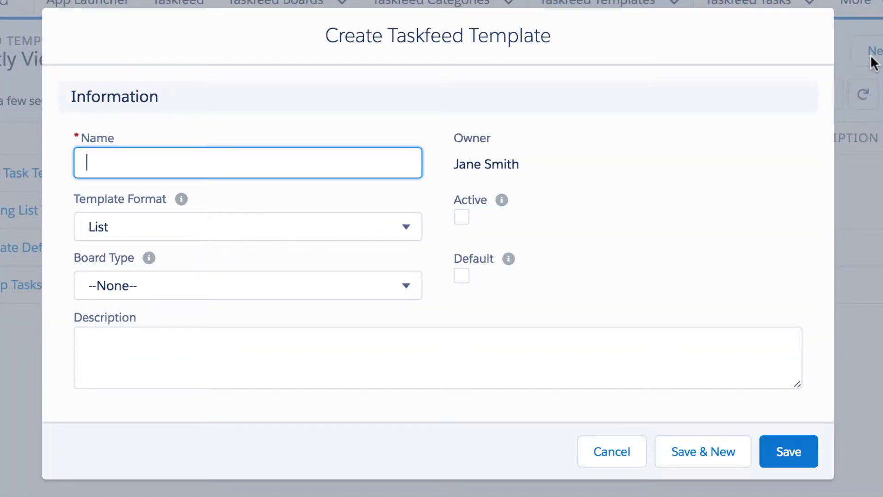
text(Customer Onboarding Task Template)
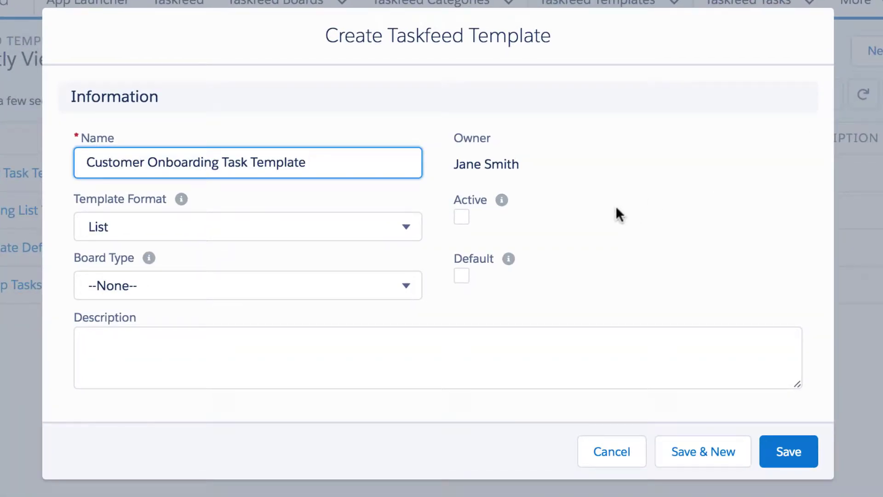
- Set the new template's format to Task and its board type to Onboarding
click(407, 223)
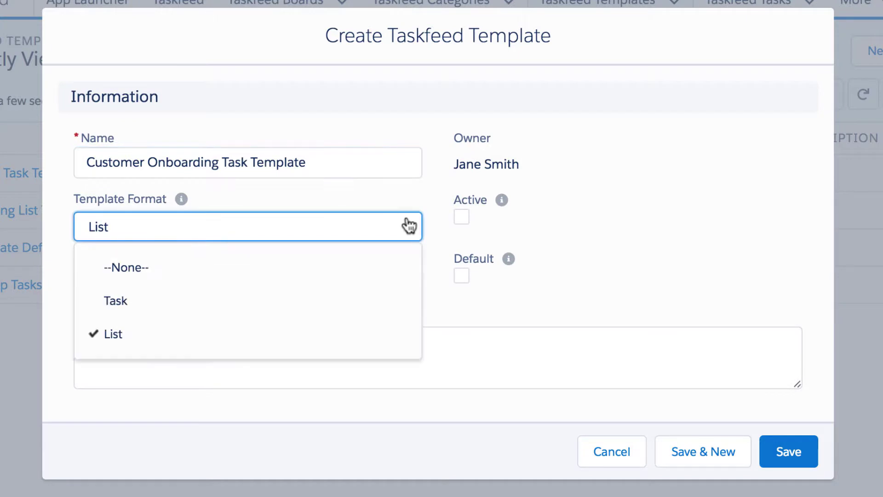
click(397, 302)
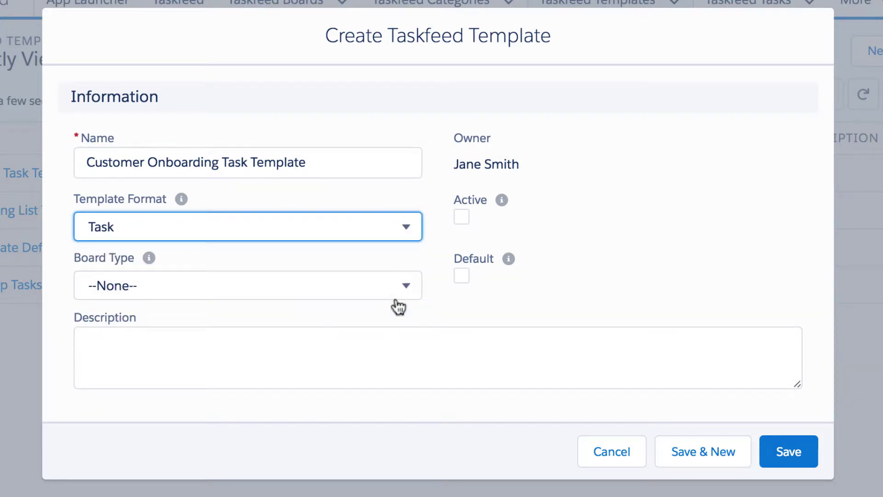
click(399, 292)
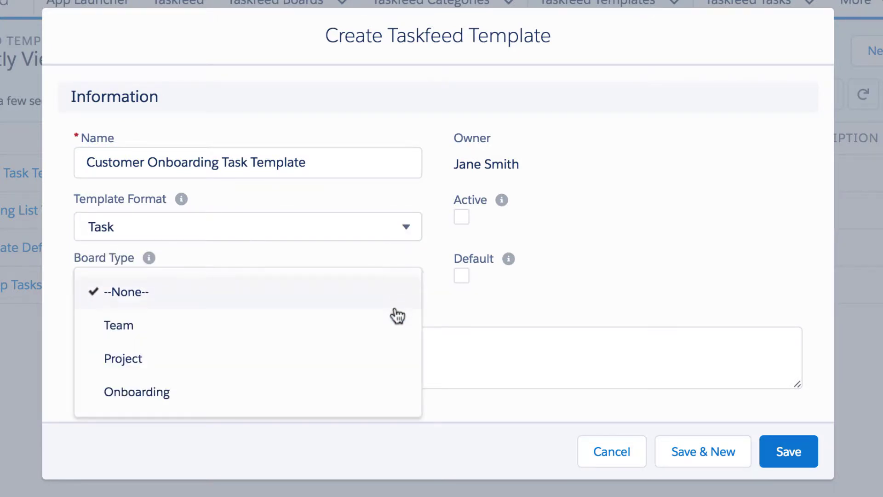
click(389, 390)
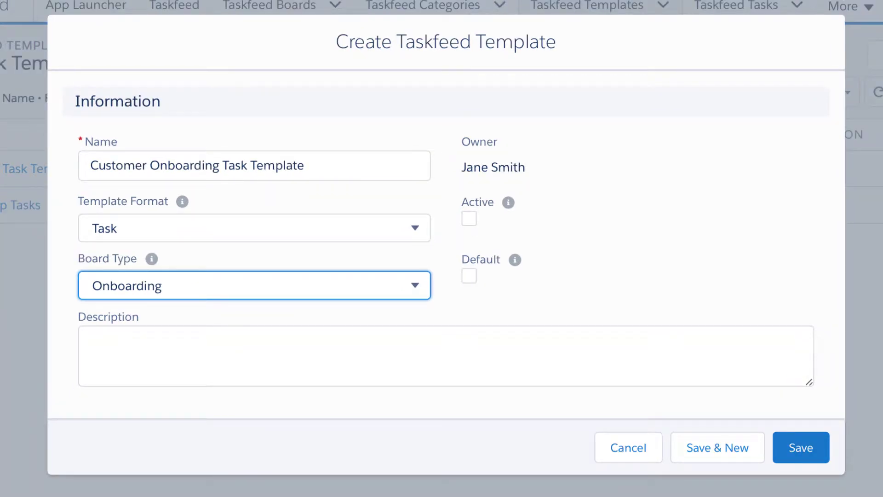
key(space)
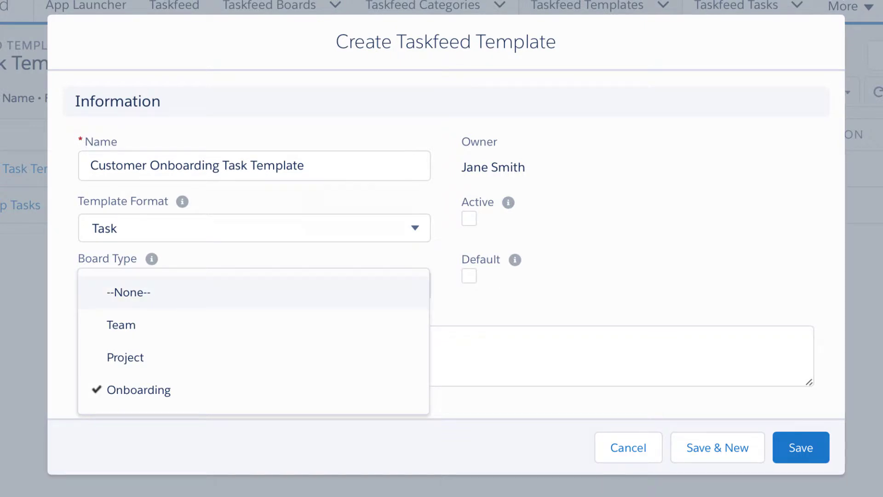
click(323, 297)
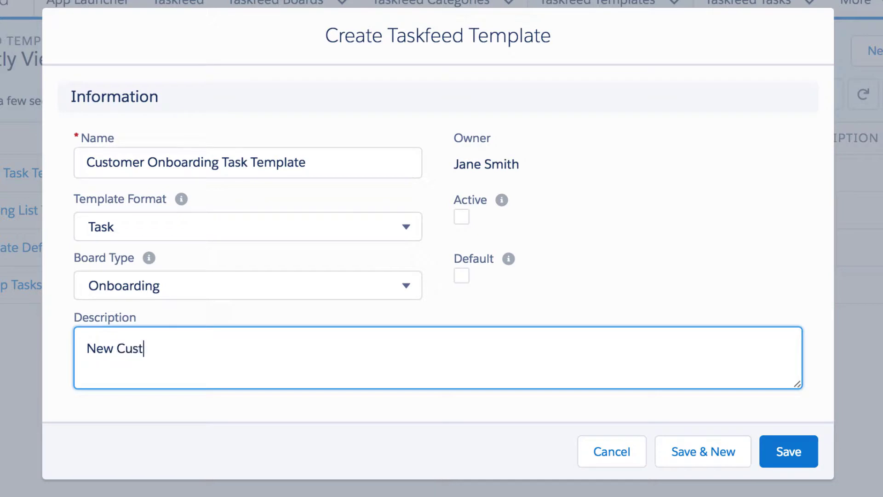
- Enter the description "New Customer Onboarding Tasks" and save the template
text(omer Onboarding T)
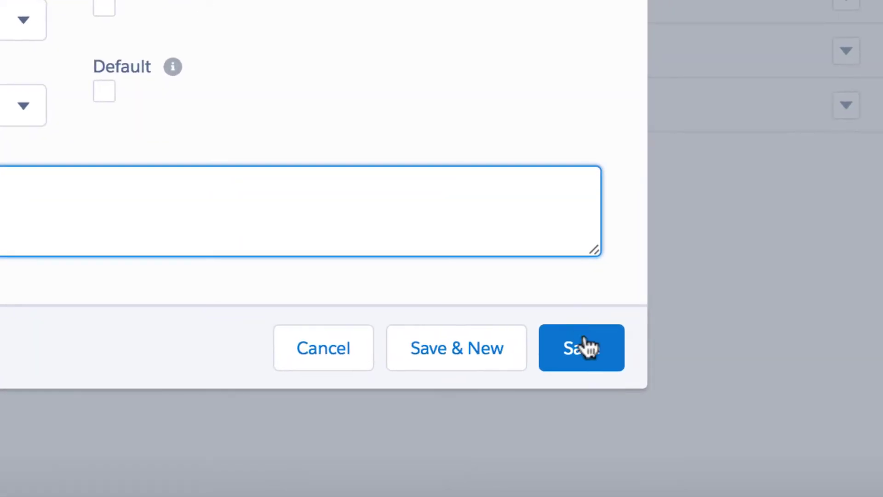
click(591, 353)
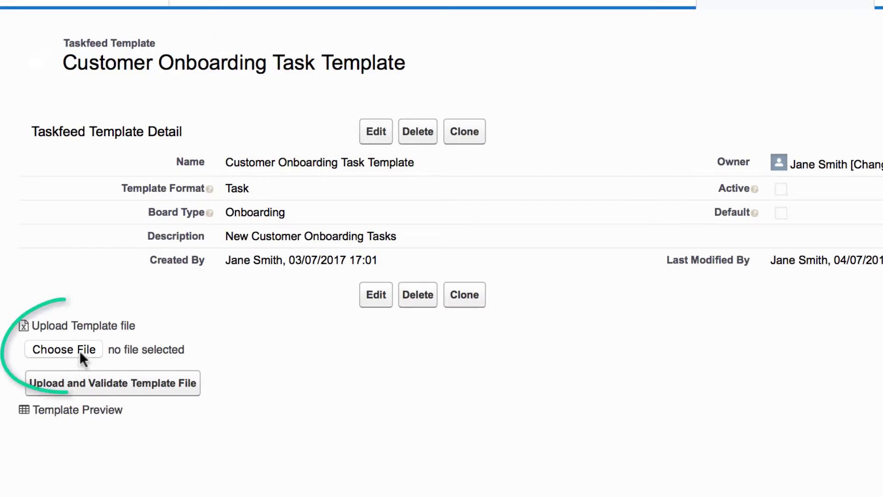
- Choose Onboarding Task Template 1.csv from the Desktop as the template file for upload
click(60, 345)
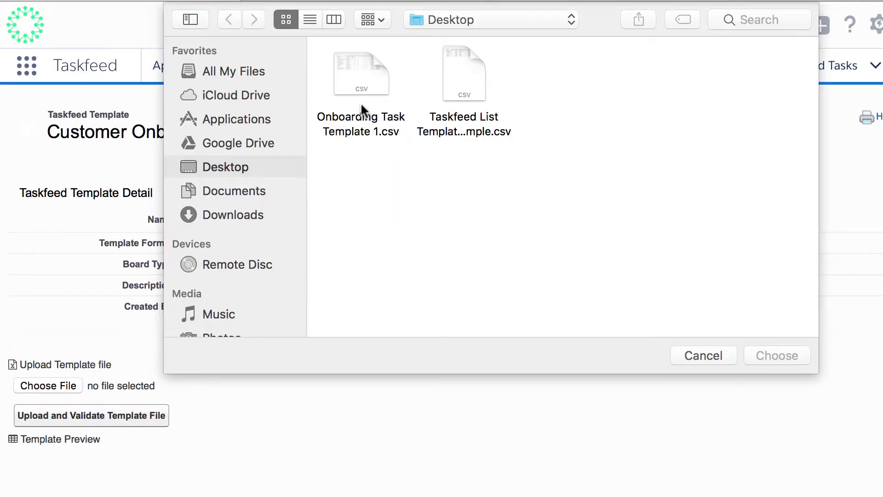
click(361, 84)
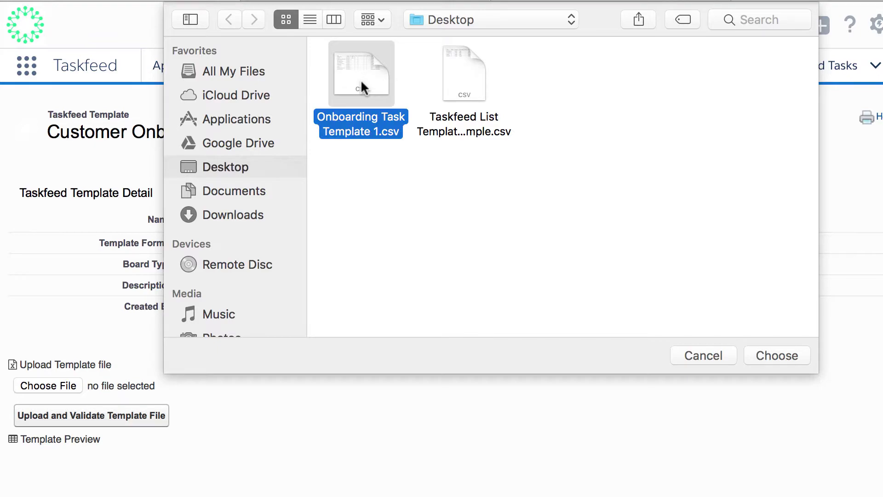
click(776, 355)
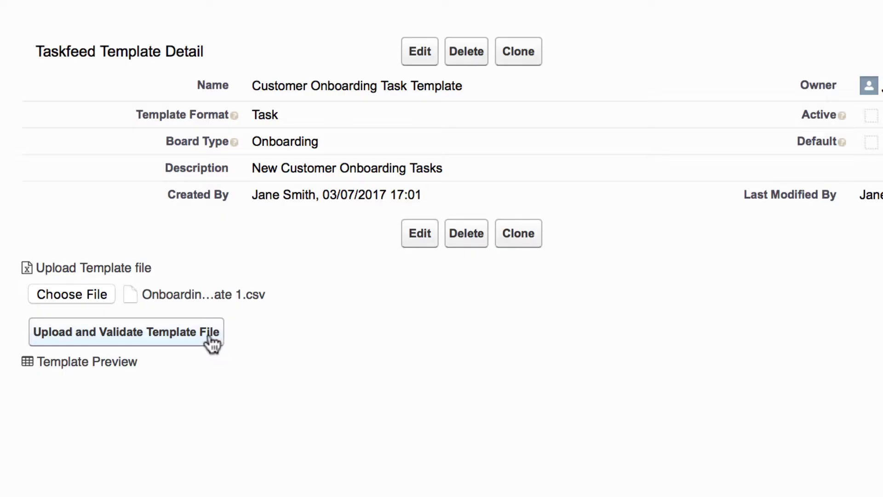
- Upload and validate the chosen template file and check its tasks in the template preview
click(208, 337)
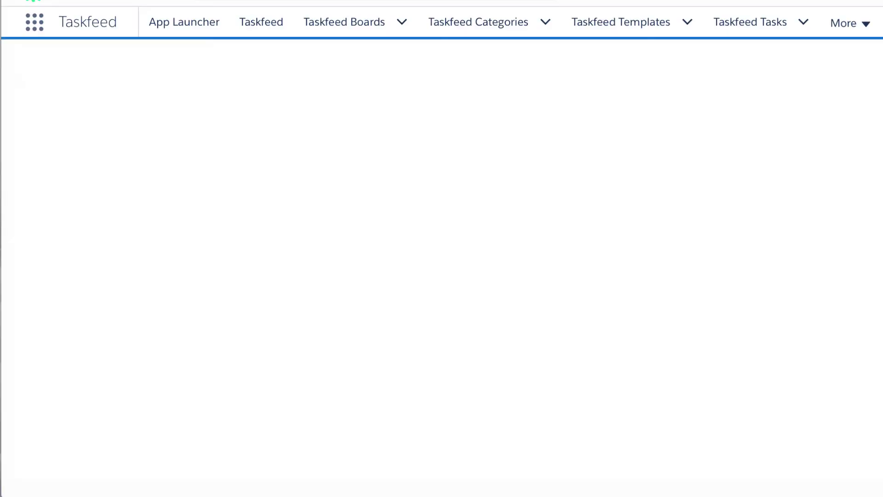
scroll(441, 276, down, 4)
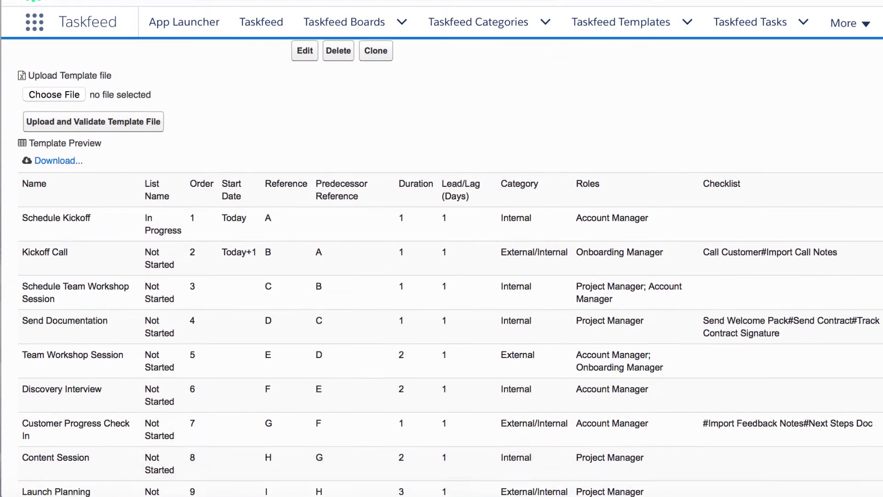
scroll(615, 276, up, 4)
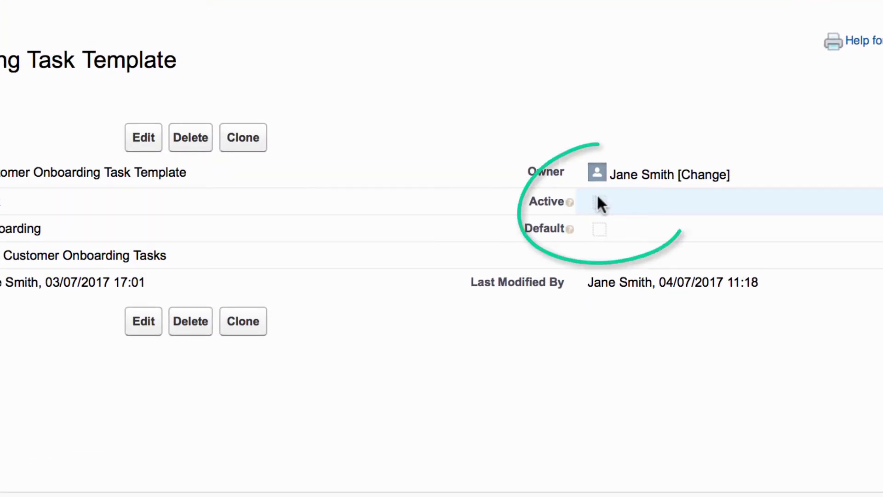
- Mark the Customer Onboarding Task Template as active and save it
double_click(597, 203)
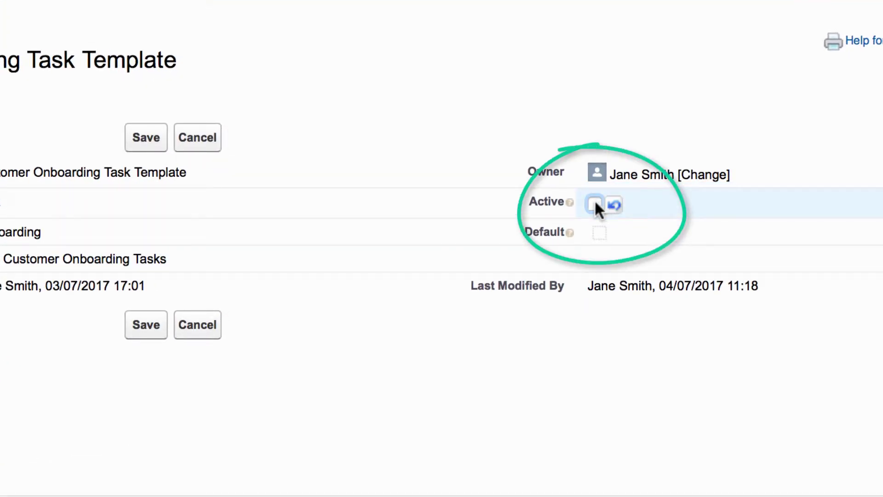
click(593, 202)
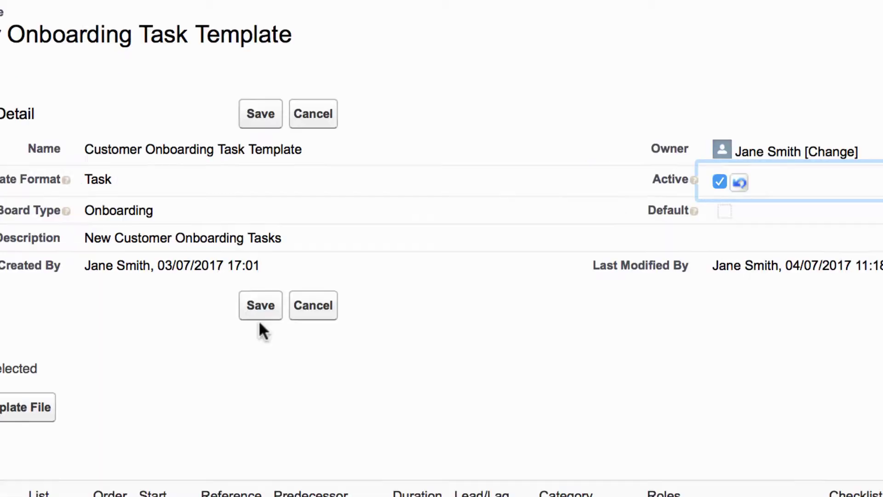
click(260, 307)
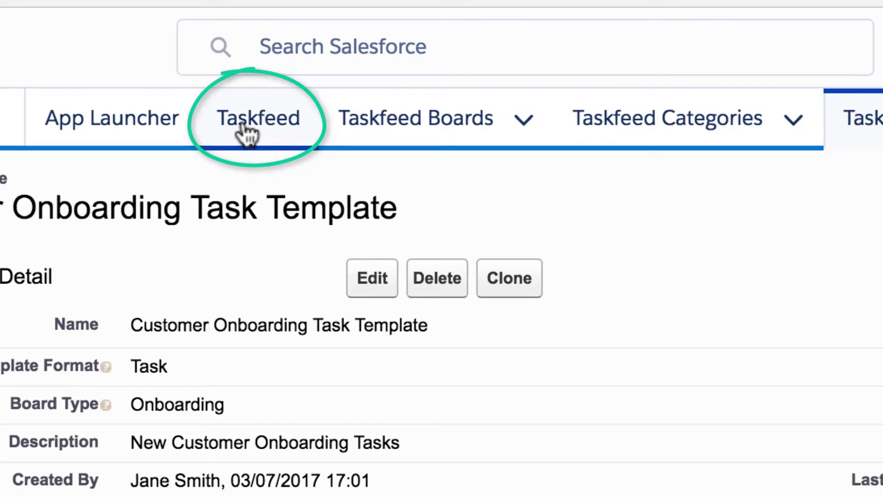
- Start a new Taskfeed board named "Pine Industries Onboarding Tasks"
click(246, 136)
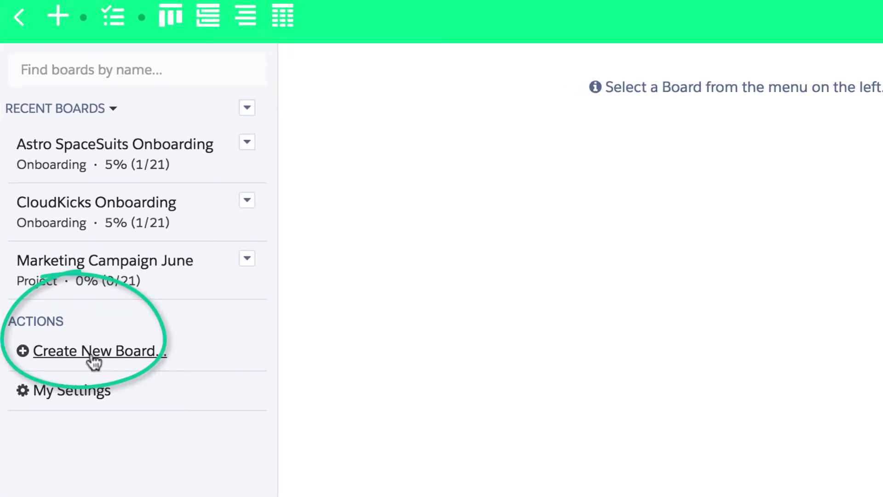
click(92, 354)
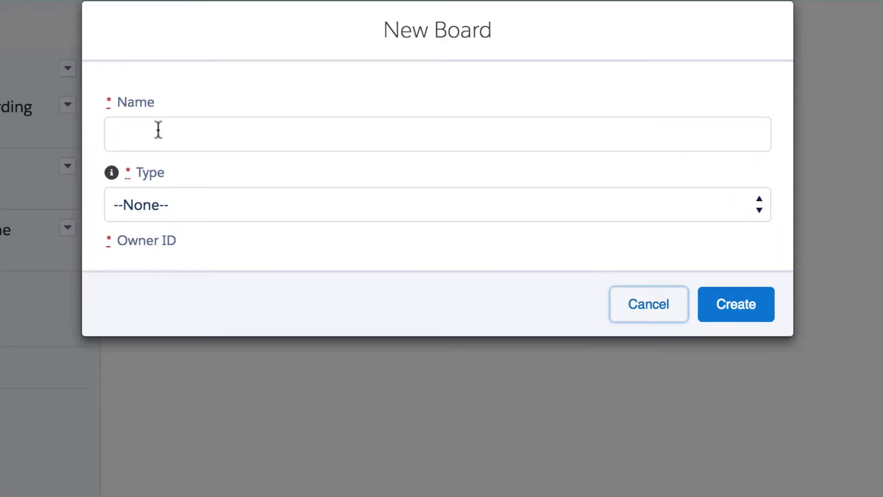
click(158, 130)
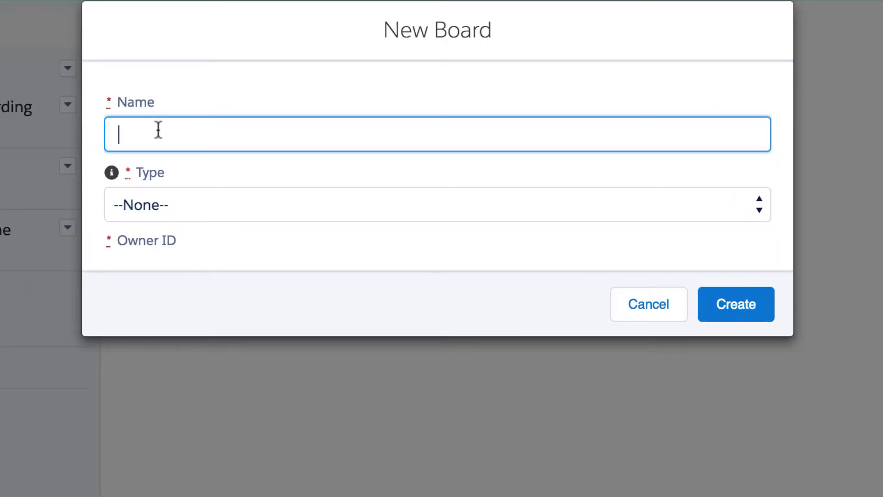
text(Pine Industries Onbo)
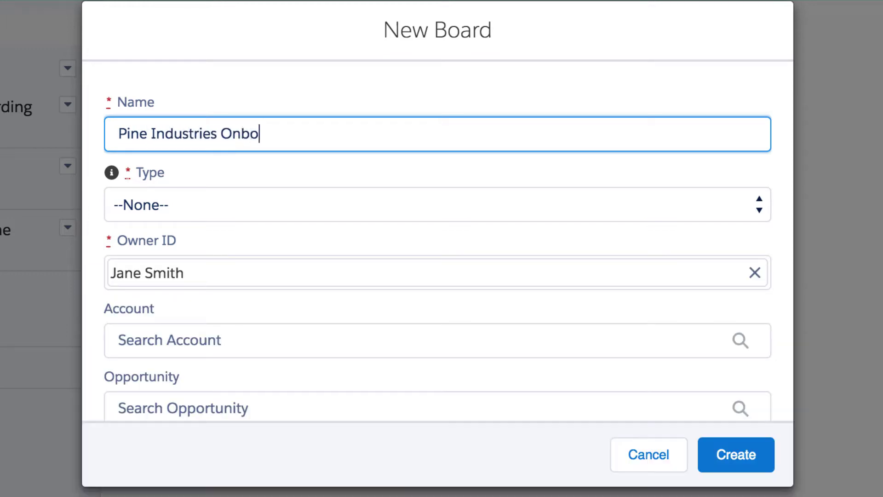
text(arding Tasks)
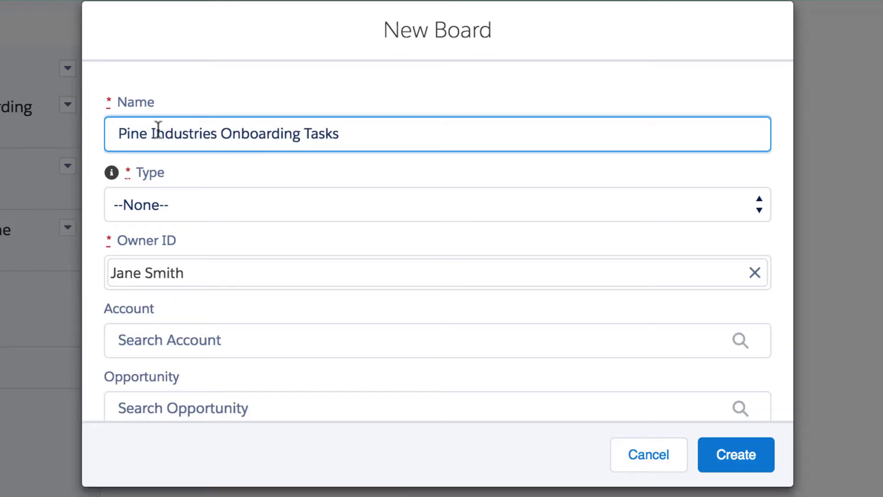
- Set the new board's type to Onboarding, link it to the Pine Industries account and create the board
click(188, 210)
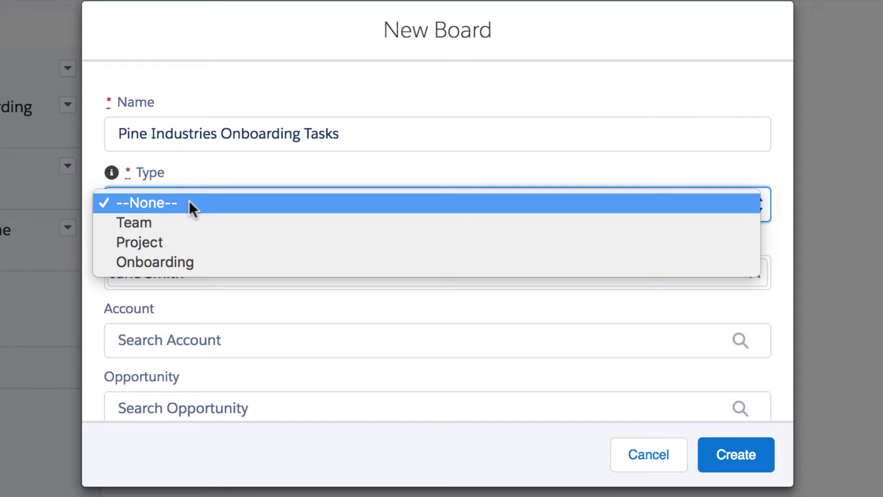
click(227, 263)
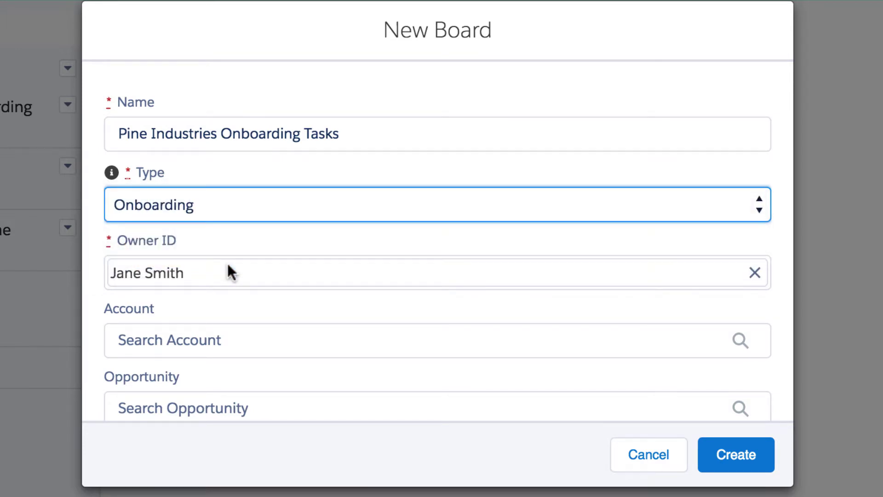
click(315, 343)
text(Pine)
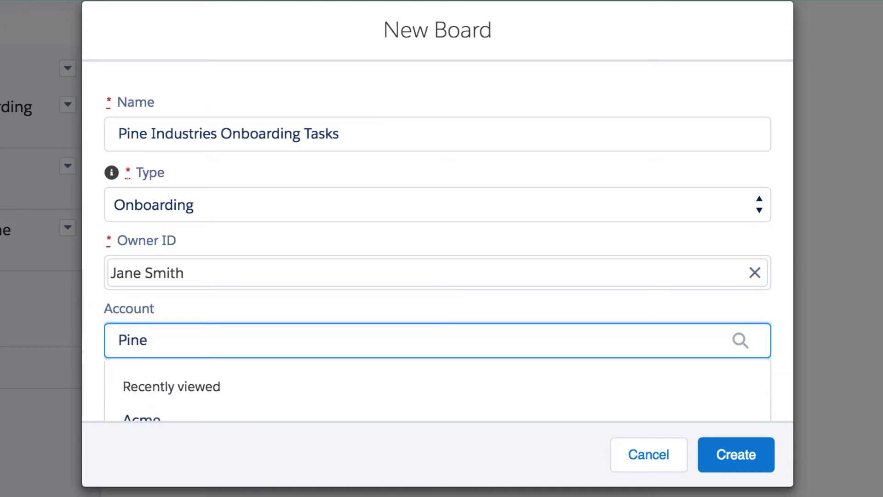
click(341, 322)
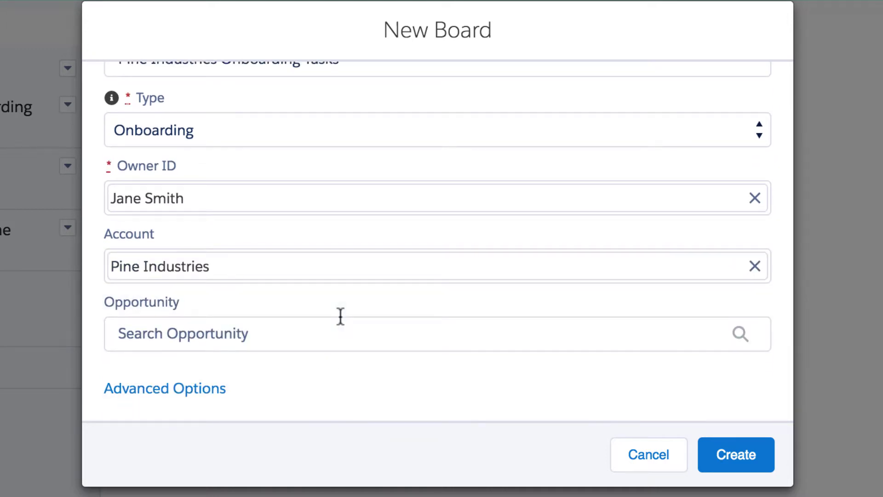
click(734, 455)
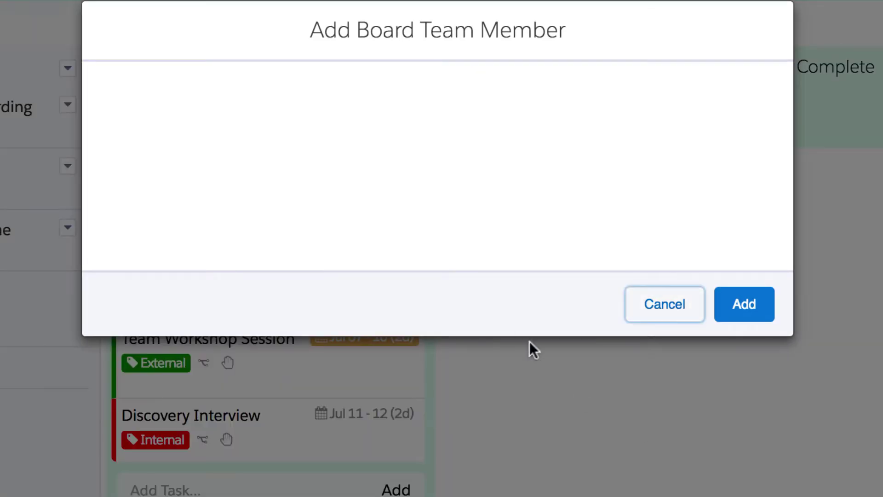
- Add a colleague to the board team with the role Onboarding Manager
text(John)
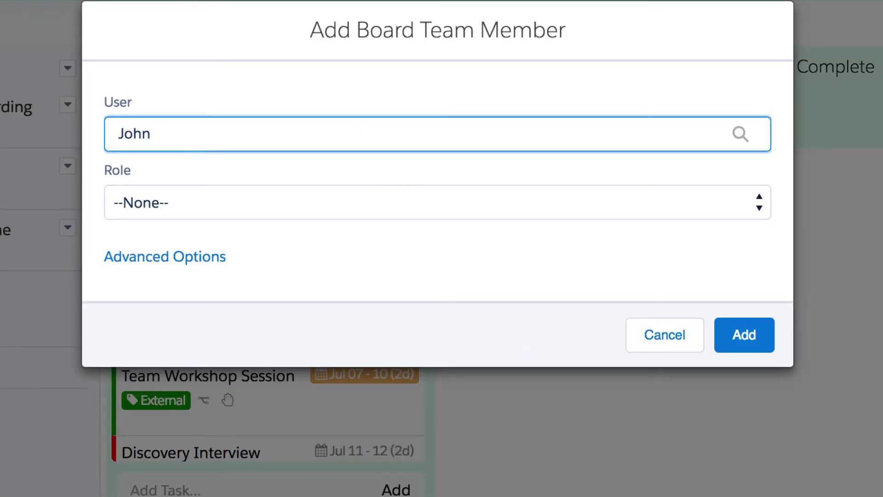
click(363, 177)
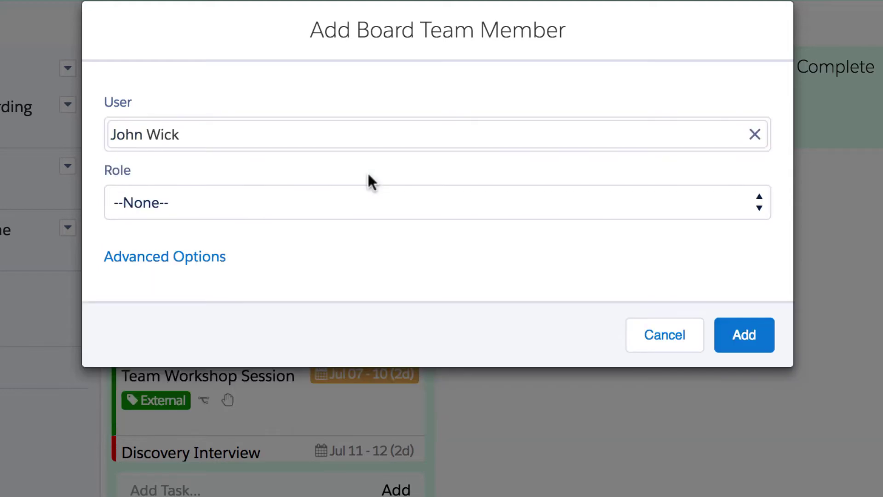
click(367, 200)
click(382, 283)
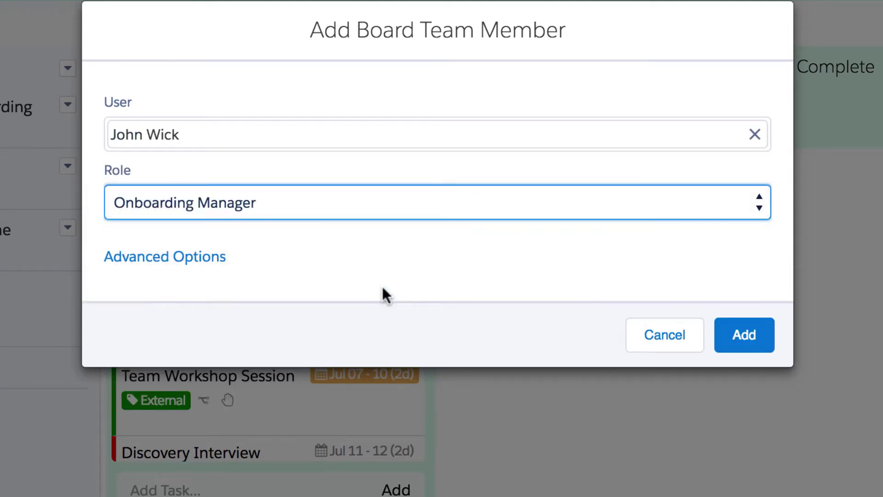
click(740, 334)
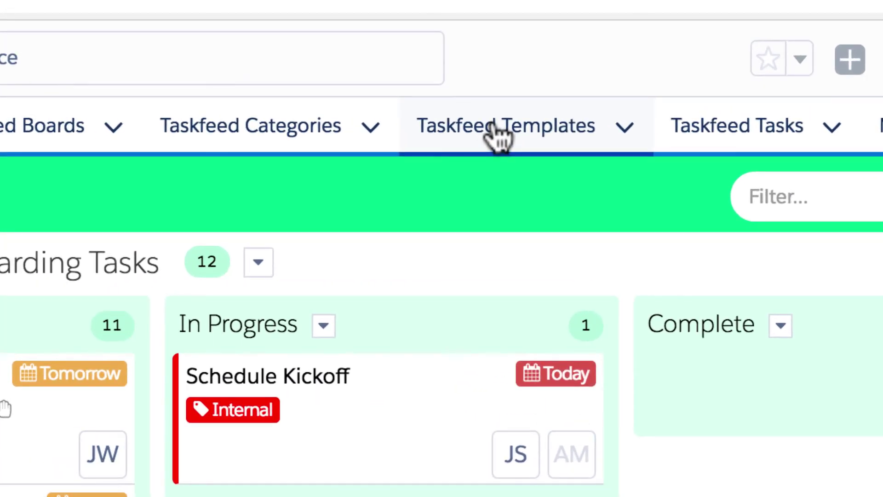
- In the Taskfeed Templates list, rename the content marketing template to "Marketing Task Template" and save the change
click(557, 17)
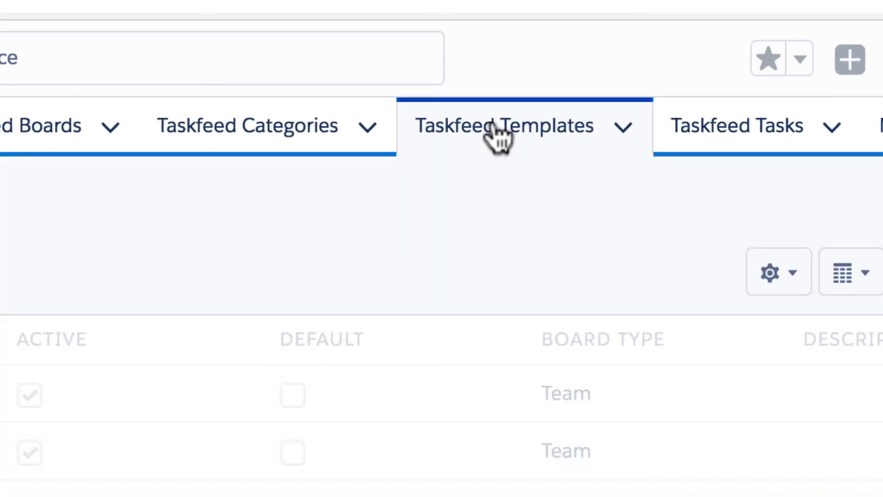
click(445, 294)
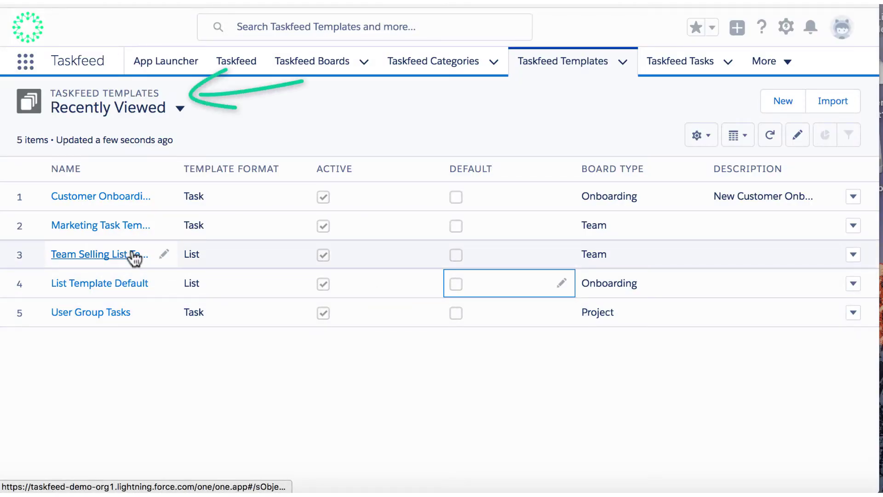
click(164, 254)
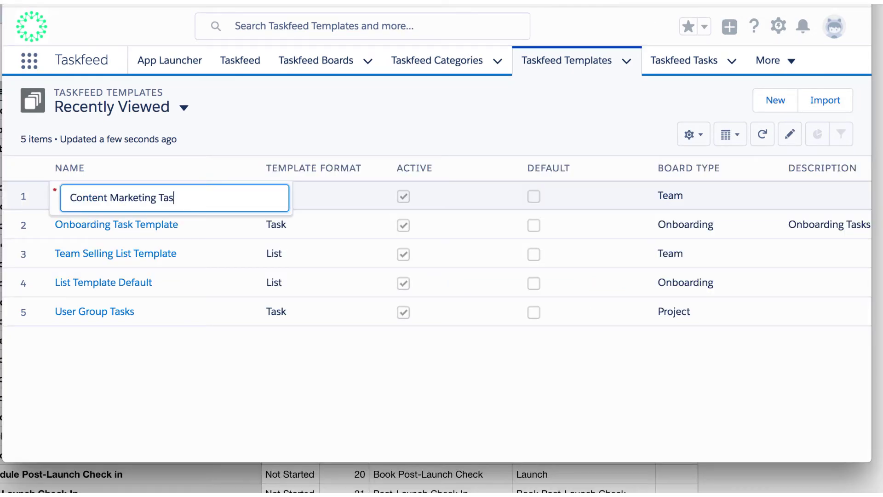
key(BackSpace)
key(BackSpace)
key(BackSpace)
key(BackSpace)
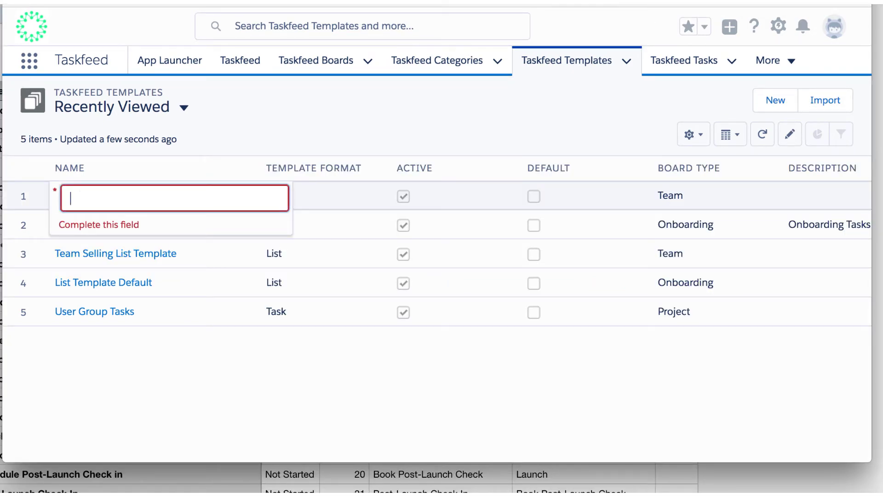
text(Marketing Task Template)
key(Return)
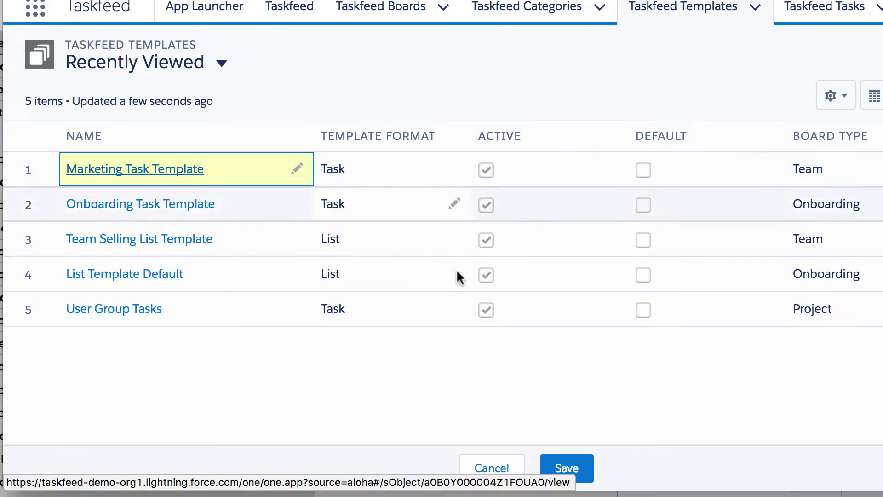
click(467, 443)
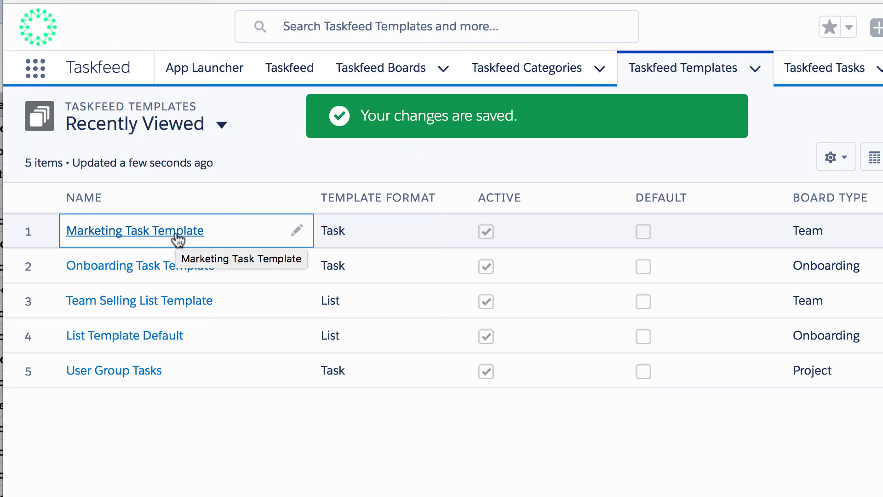
- Open the Marketing Task Template record and download its template file
click(175, 233)
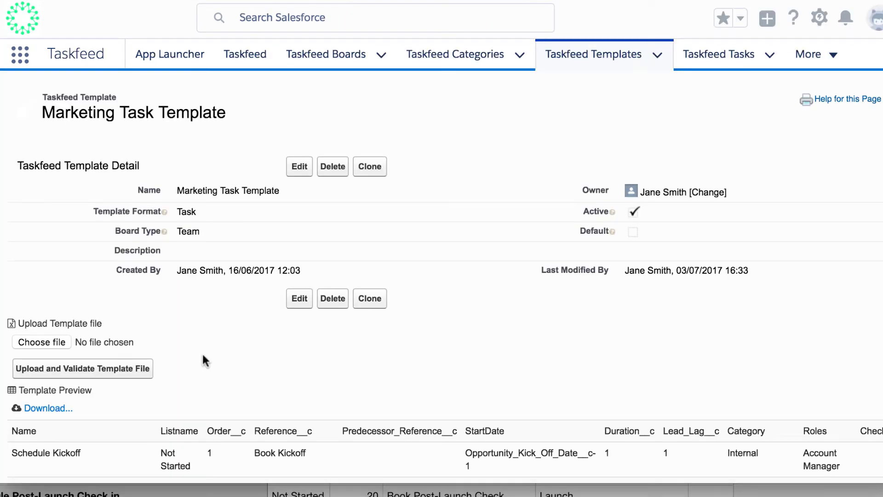
scroll(203, 356, down, 2)
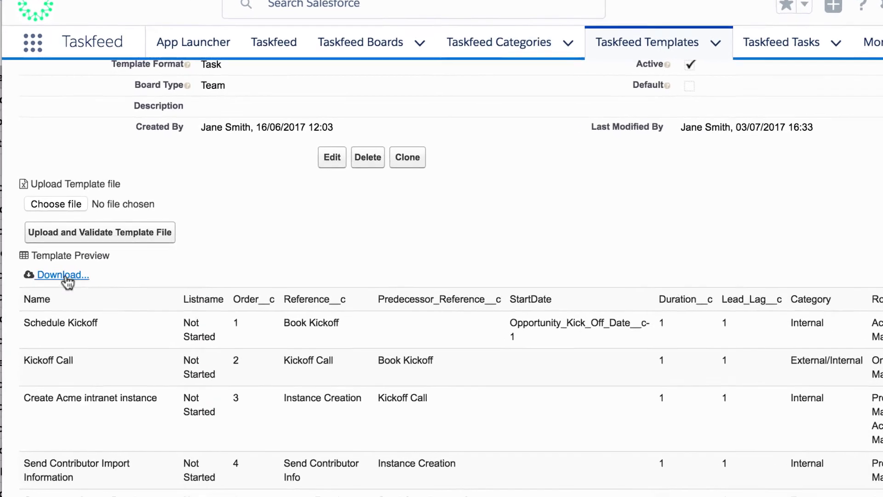
click(53, 271)
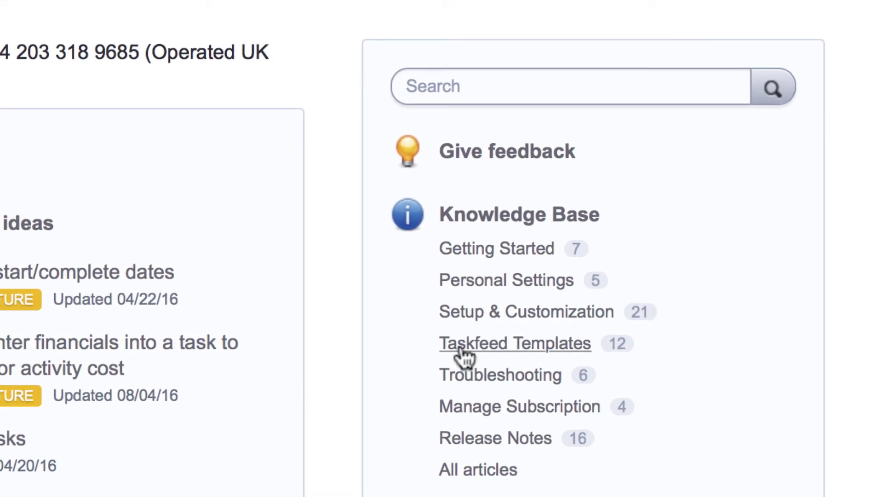
- Open the Task Template Cheat Sheet in the Taskfeed help site's Knowledge Base and download the sample Task Template
click(462, 353)
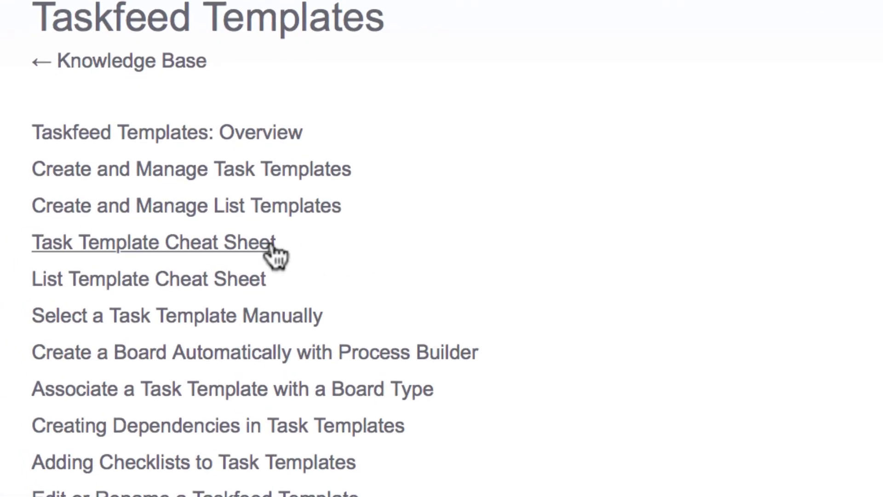
click(268, 245)
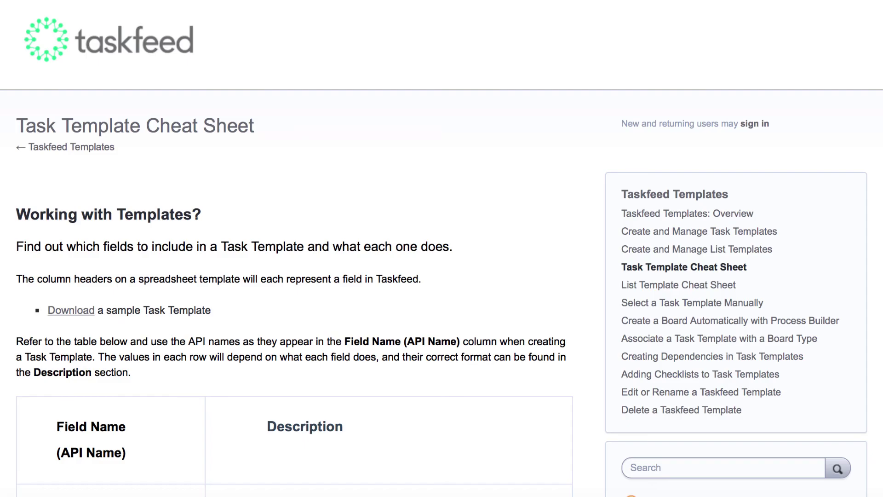
click(83, 310)
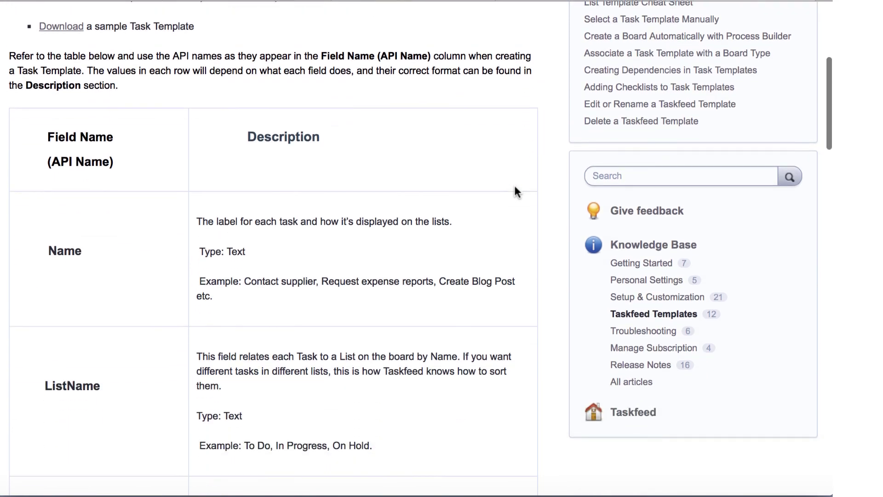
scroll(514, 190, down, 3)
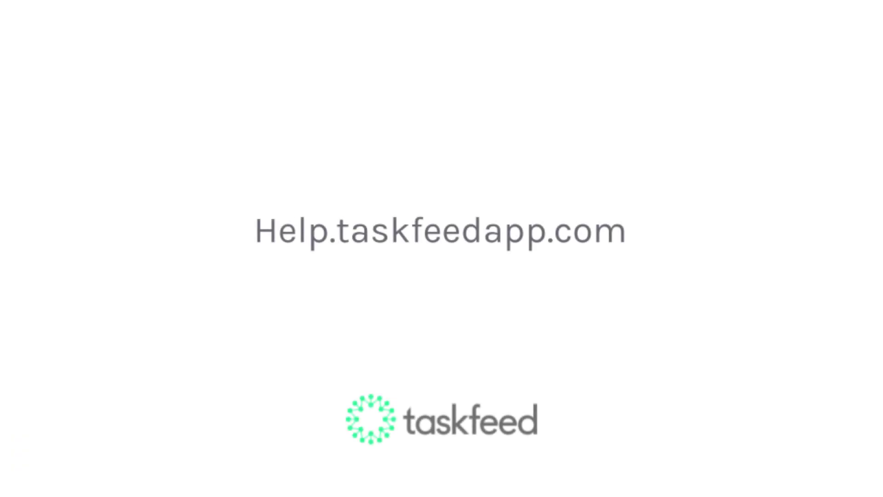